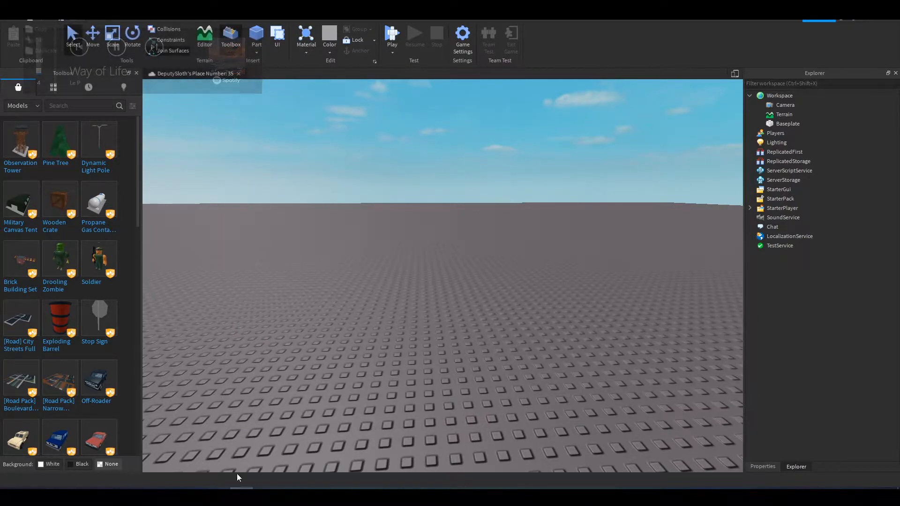
scroll(321, 351, "down", 2)
scroll(321, 351, "down", 3)
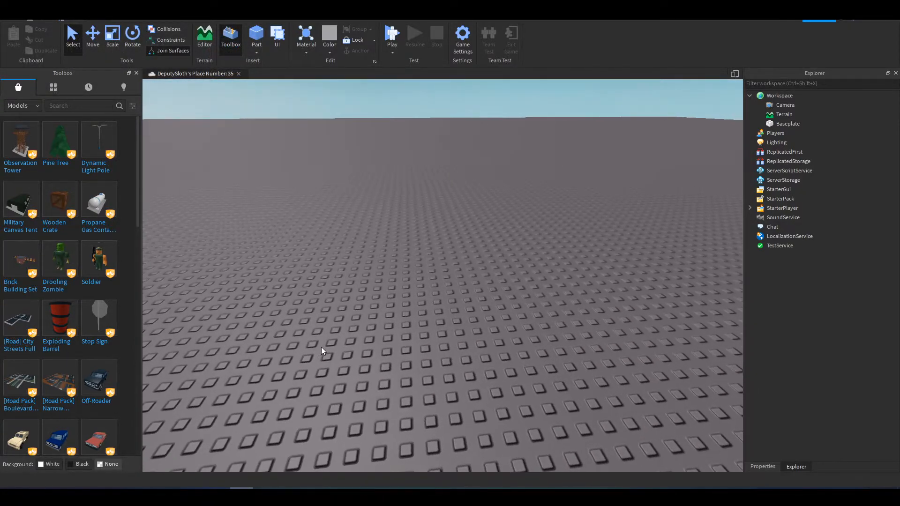
scroll(322, 350, "up", 2)
scroll(322, 351, "down", 2)
scroll(322, 350, "up", 4)
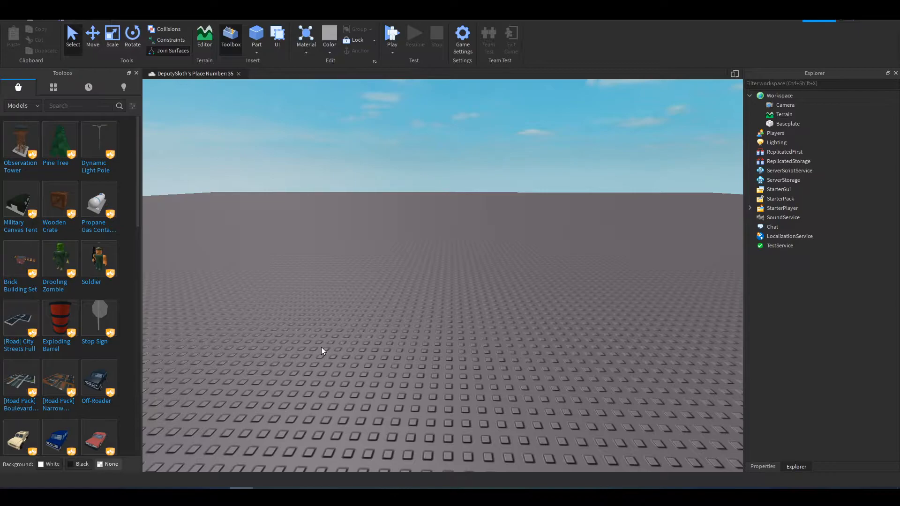
scroll(321, 338, "down", 4)
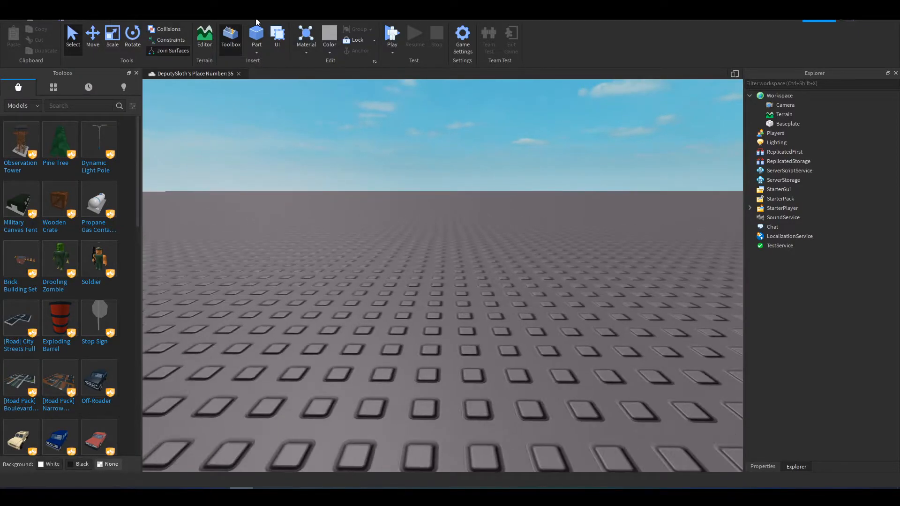
Insert a block part on the baseplate and scale it into a thin upright panel
left_click(258, 36)
left_click_drag(468, 262, 537, 285)
key("ctrl+3")
left_click_drag(490, 351, 472, 309)
left_click_drag(478, 217, 479, 150)
Move the panel part straight up so that it floats above the baseplate
left_click(92, 36)
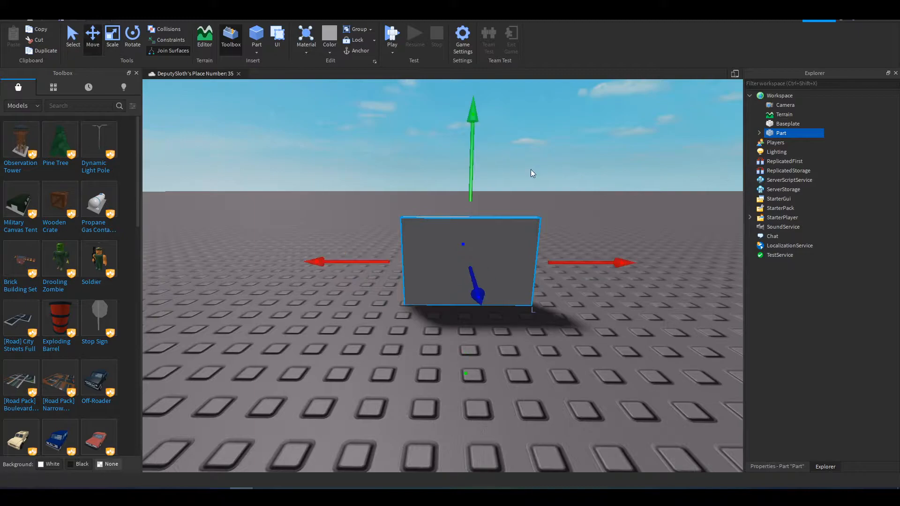
right_click_drag(466, 137, 466, 117)
left_click(553, 131)
key("w")
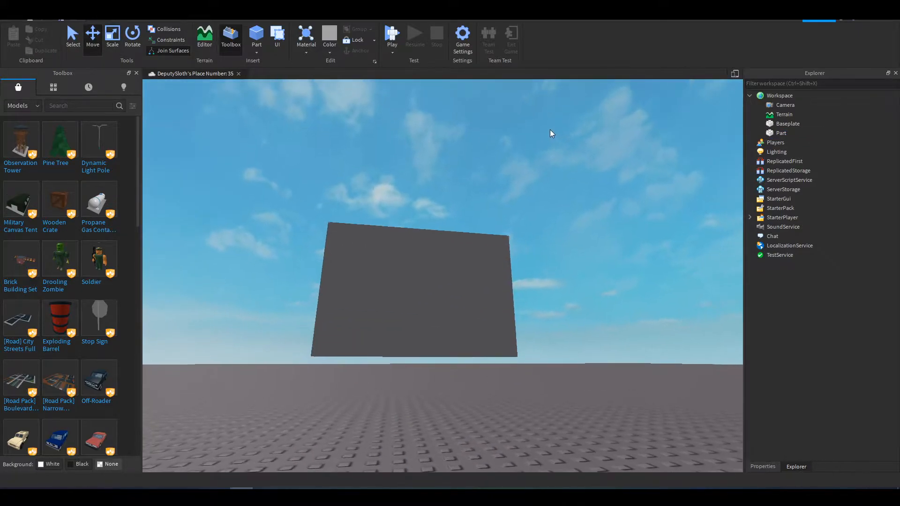
scroll(550, 131, "down", 5)
scroll(445, 281, "up", 6)
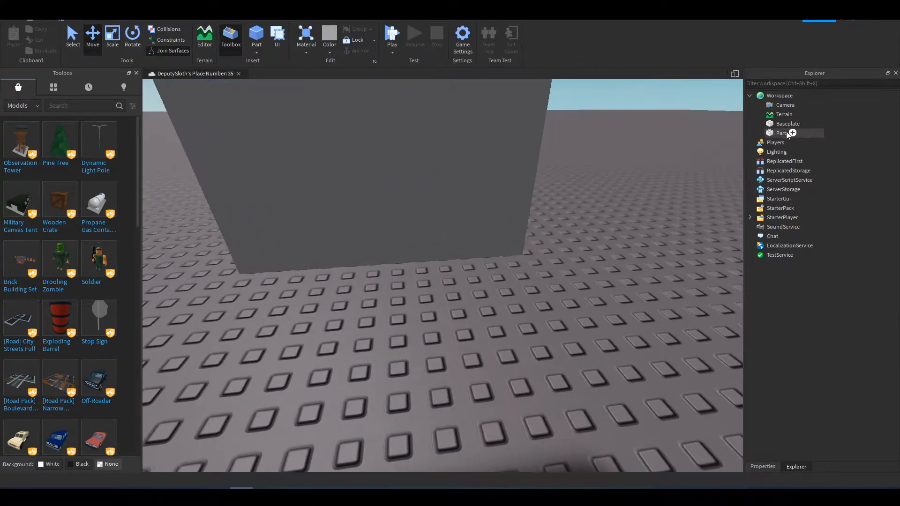
Add a ClickDetector and a Script inside the Part
left_click(792, 134)
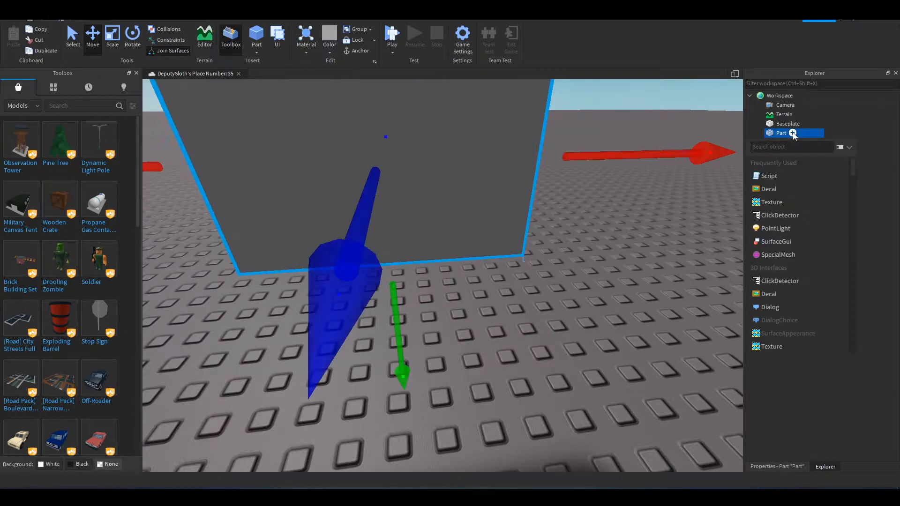
left_click(780, 216)
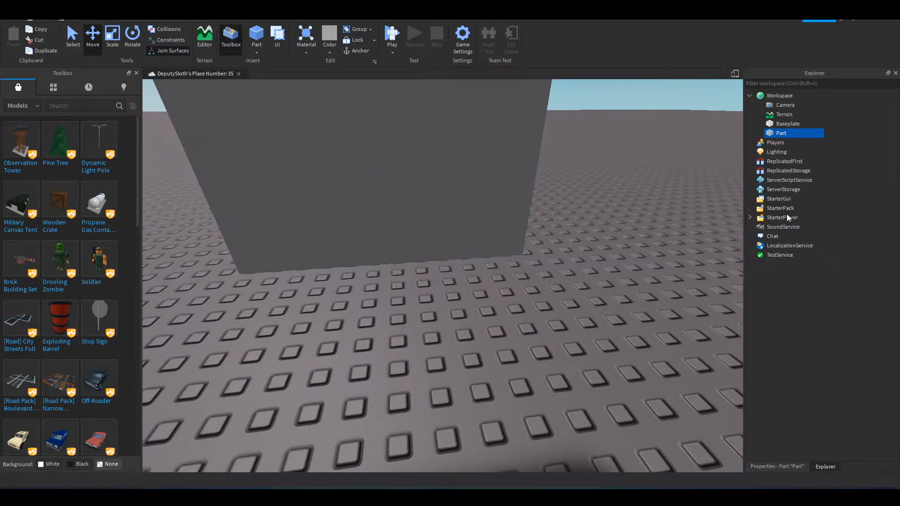
left_click(792, 133)
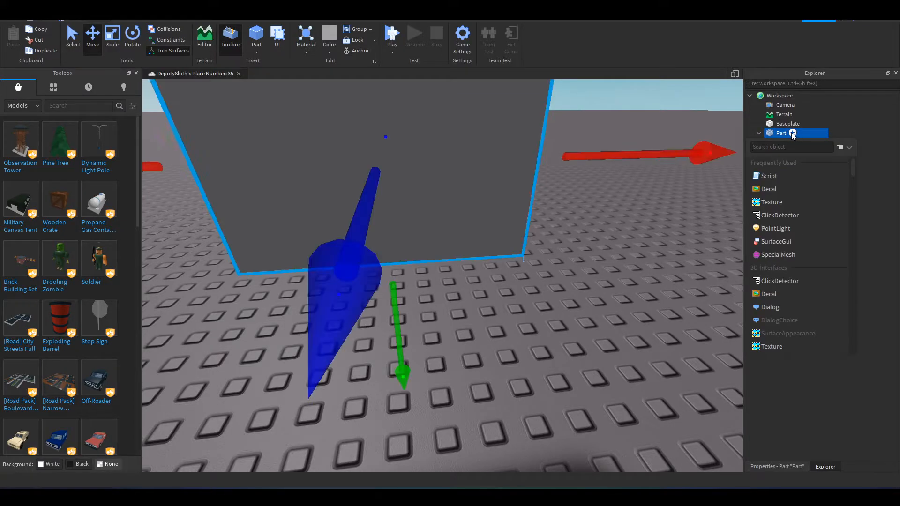
left_click(769, 176)
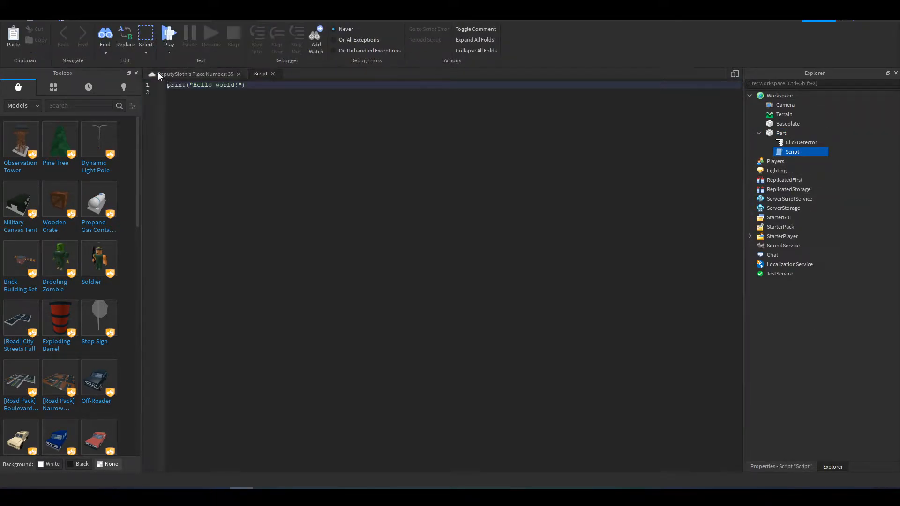
Replace the script's default code with a ClickDetector MouseClick handler that clones the placeholder "GUI NAME HERE" into player.PlayerGui if it is missing there
key("ctrl+a")
key("BackSpace")
type("script.Parent.ClickDetector.MouseClick:connect(function(player)  if (not player.PlayerGui:FindFirstChild(\"GUI NAME HERE\")) then   script.GUI NAME HERE:Clone().Parent = player.PlayerGui  end end)")
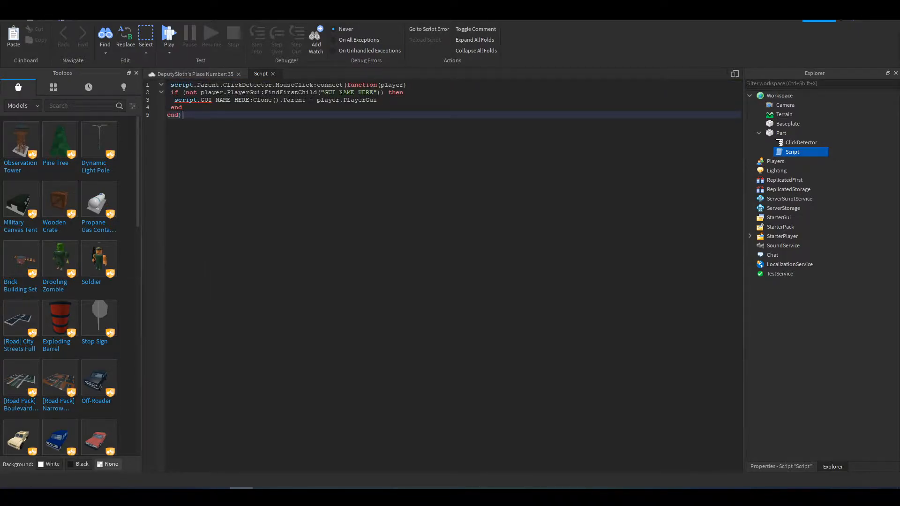
left_click(209, 73)
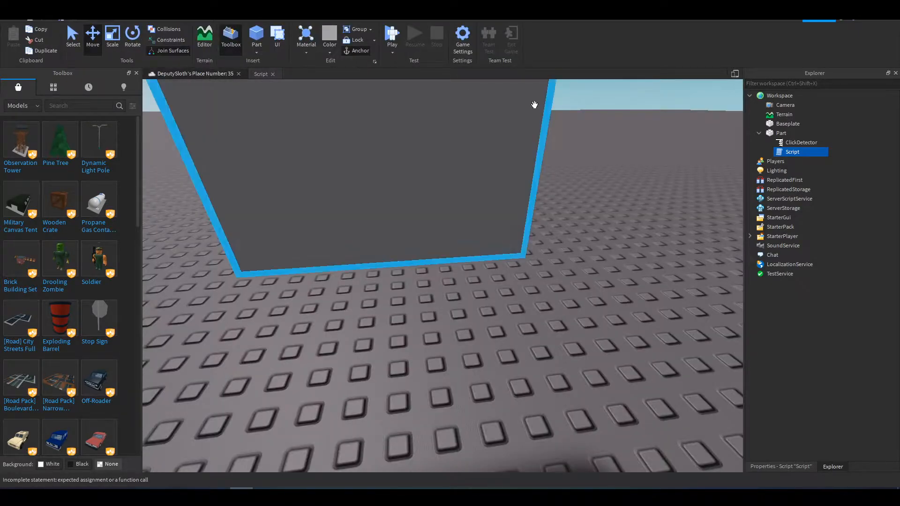
right_click_drag(366, 152, 347, 131)
left_click(261, 73)
left_click(211, 245)
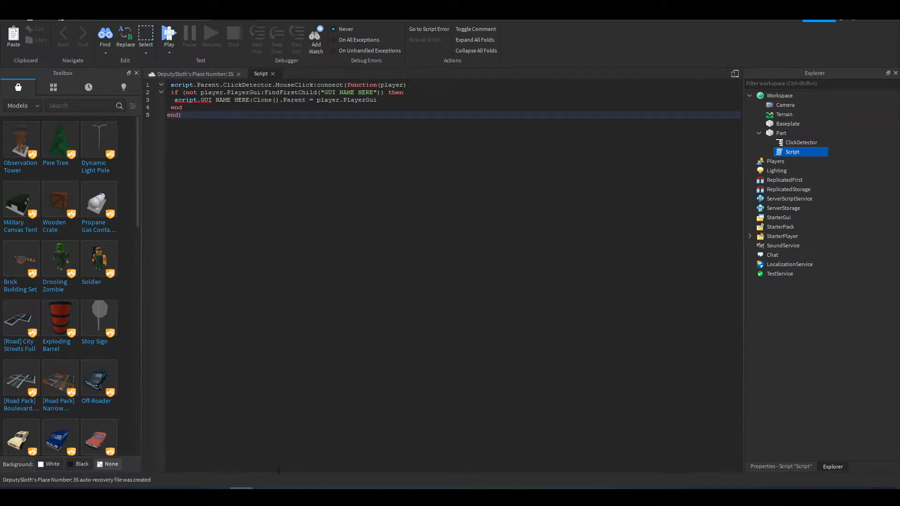
mouse_move(806, 156)
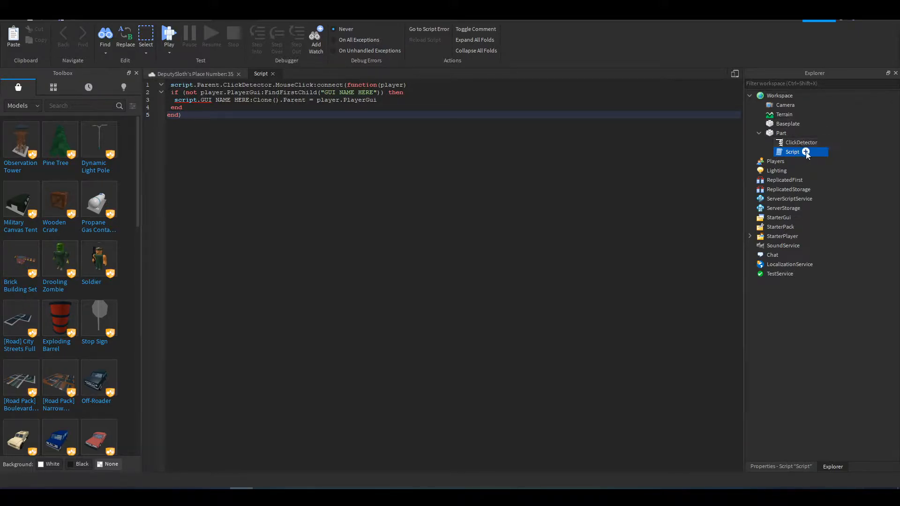
double_click(366, 92)
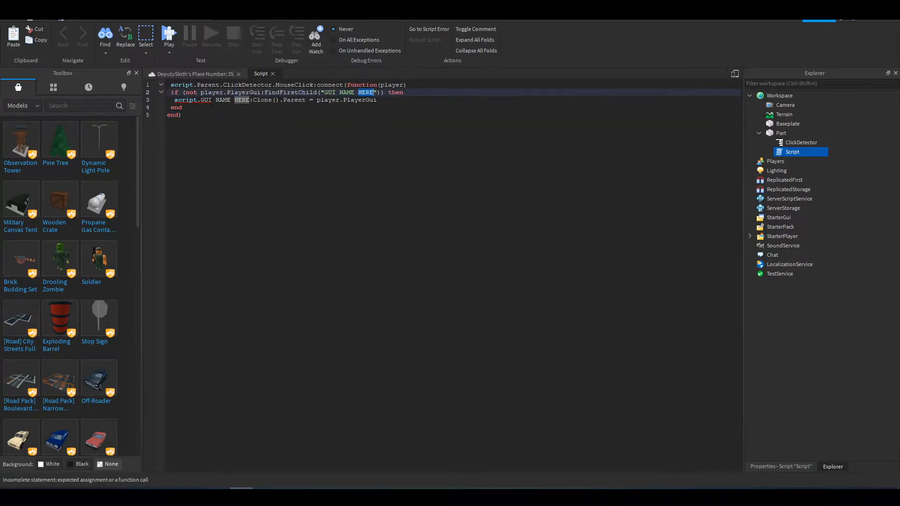
Add a ScreenGui inside the Script and a Frame inside that ScreenGui
left_click(192, 74)
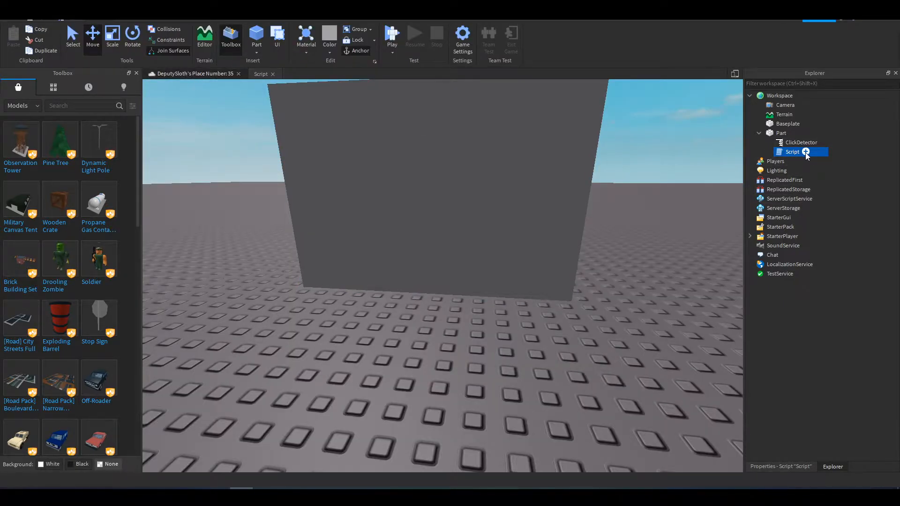
left_click(805, 152)
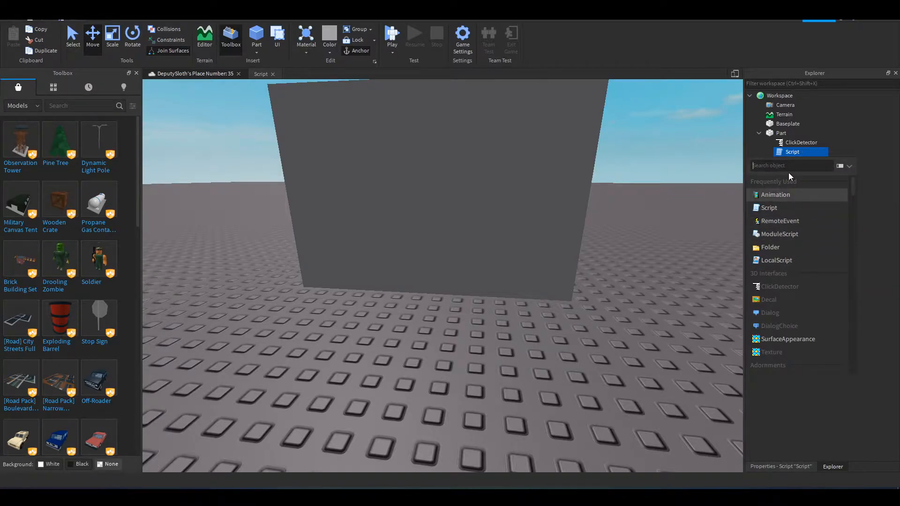
type("scr")
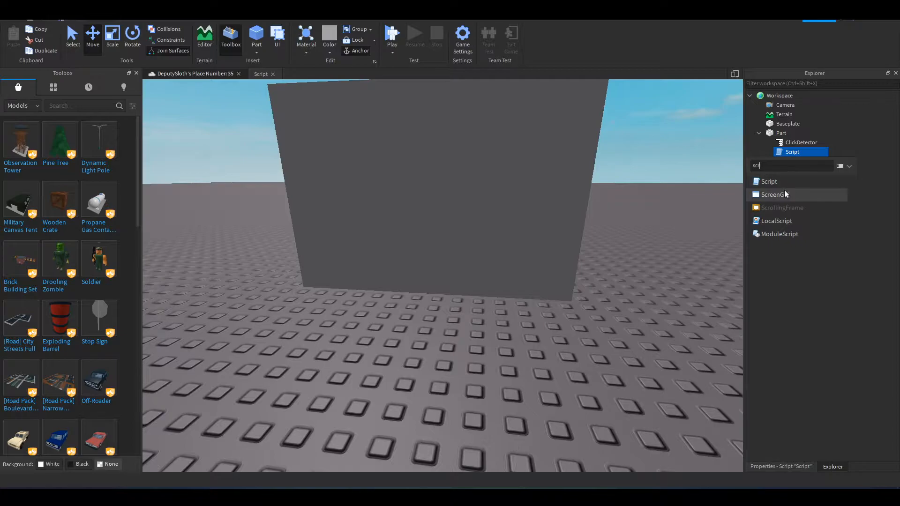
left_click(785, 194)
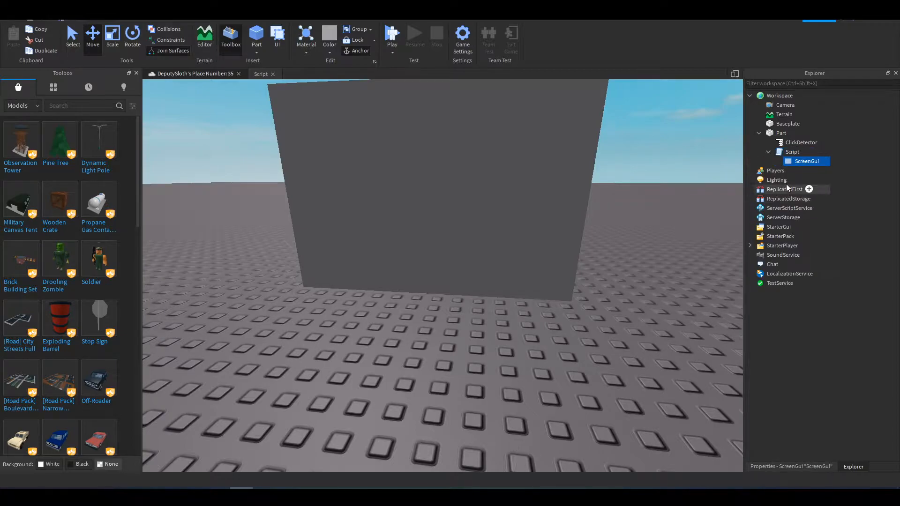
left_click(825, 161)
left_click(801, 203)
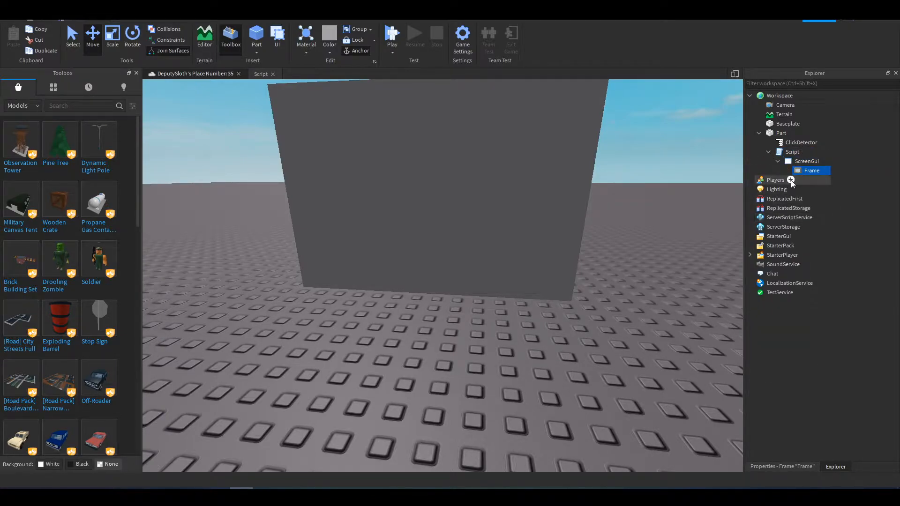
Toggle the Visible property of the Frame inside the ScreenGui
left_click(799, 161)
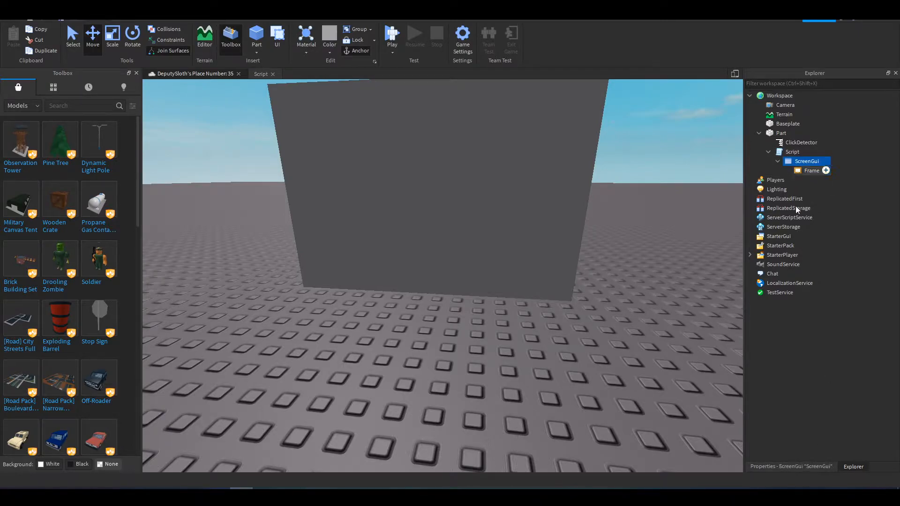
left_click(813, 466)
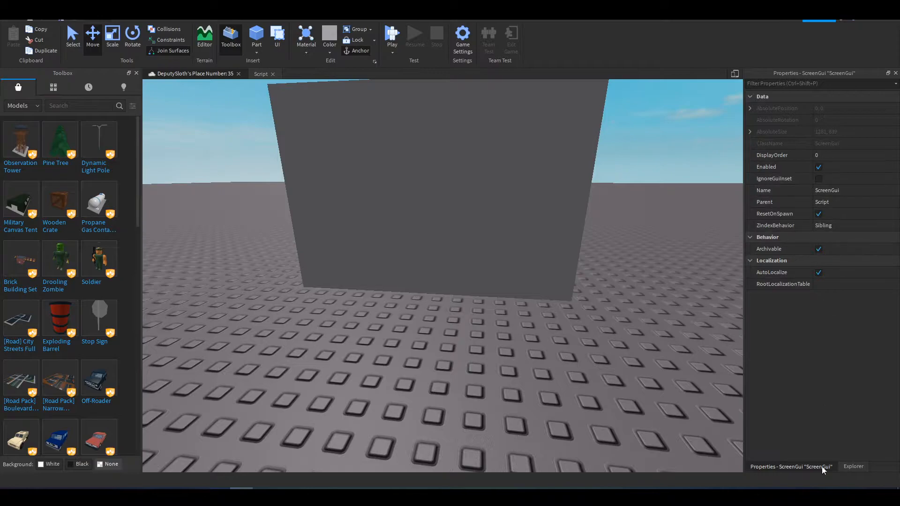
left_click(852, 466)
left_click(808, 170)
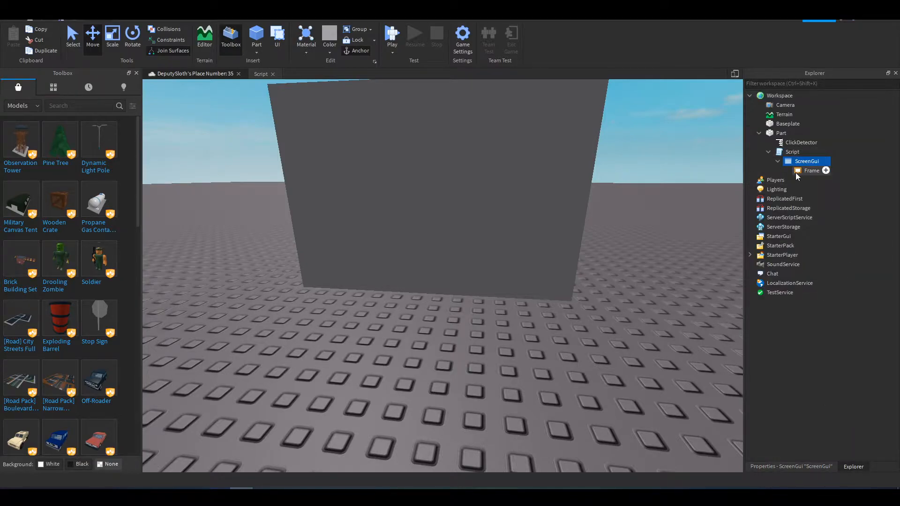
left_click(799, 446)
left_click(807, 171)
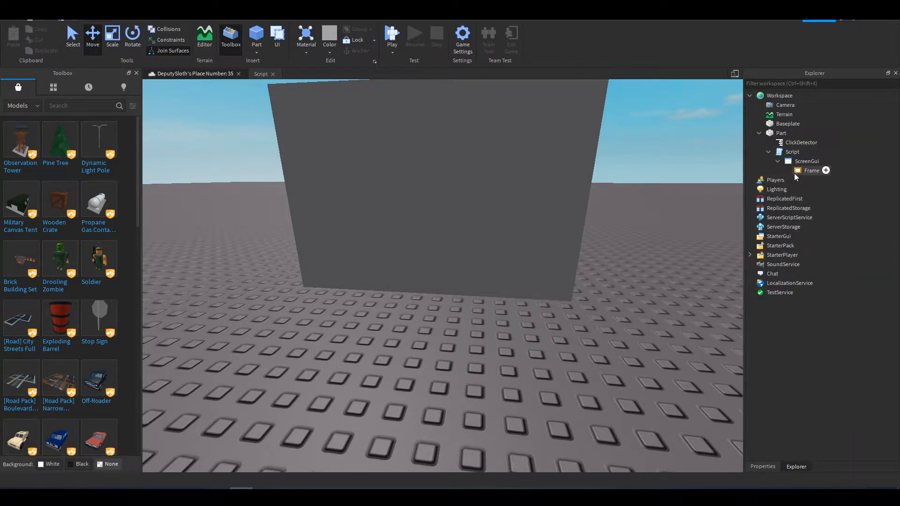
left_click(809, 467)
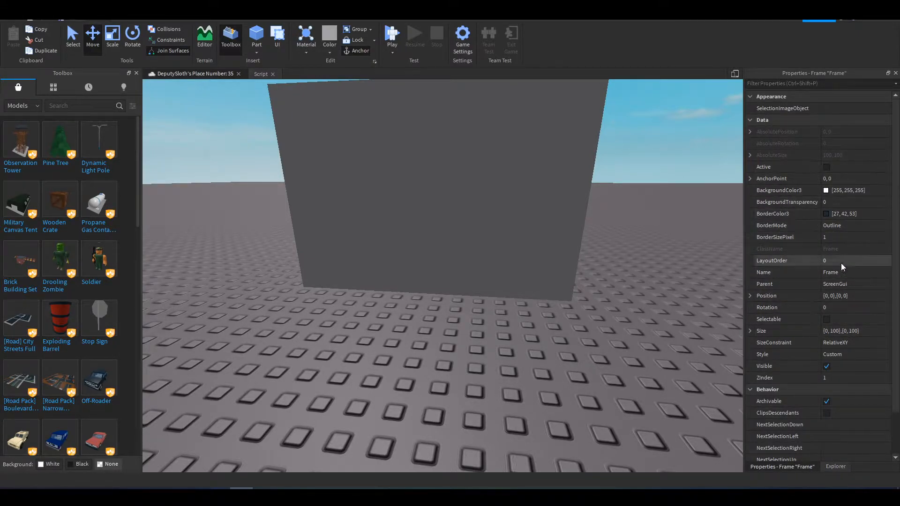
scroll(832, 370, "down", 1)
scroll(832, 370, "down", 1)
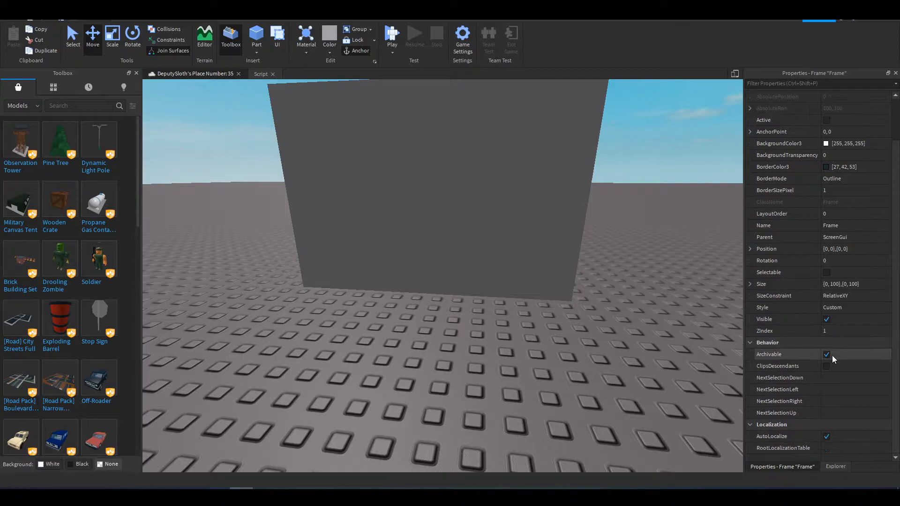
left_click(824, 320)
left_click(835, 466)
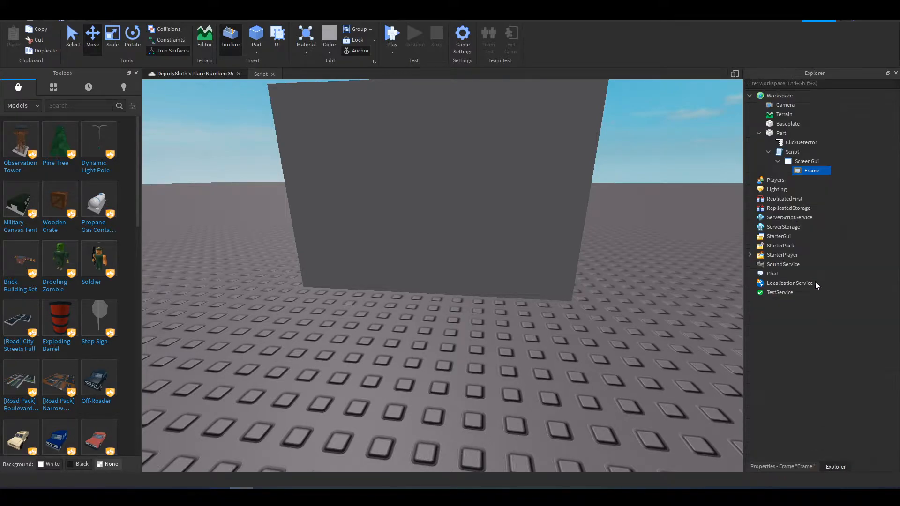
Examine the ScreenGui's properties, including IgnoreGuiInset
right_click_drag(432, 204, 443, 233)
key("s")
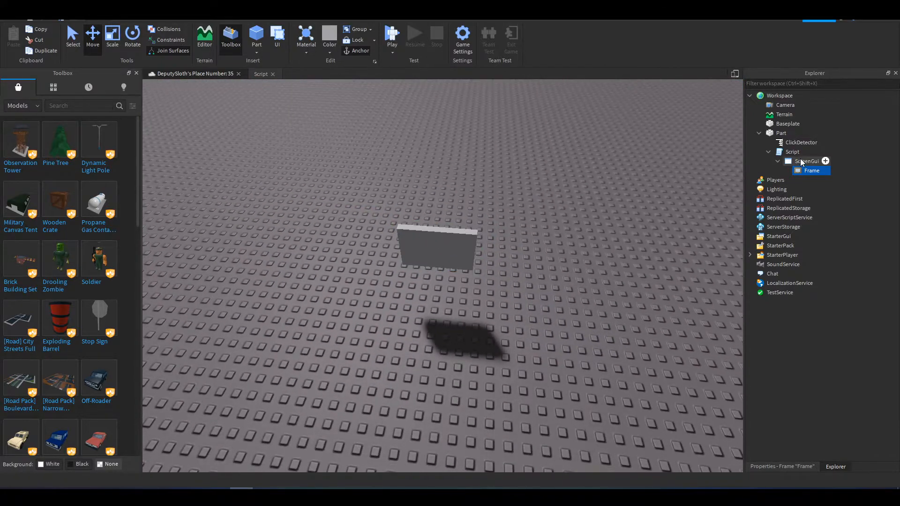
key("w")
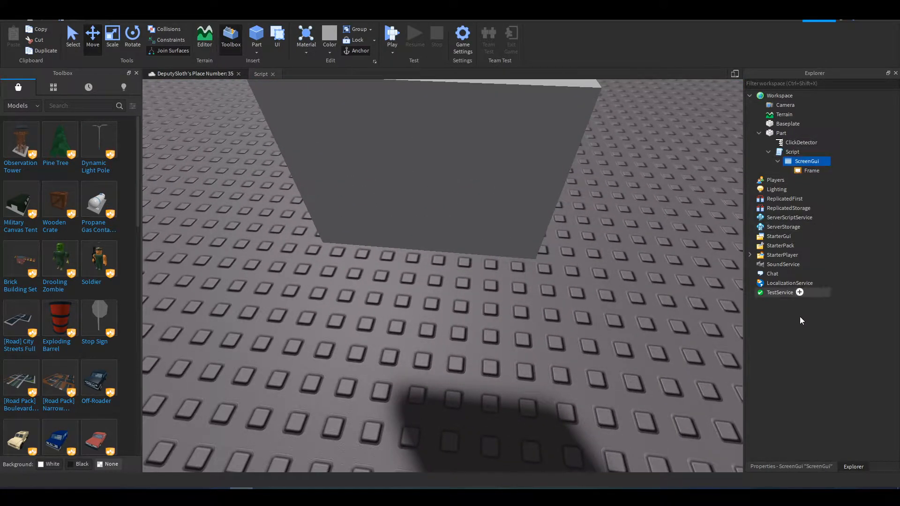
left_click(822, 463)
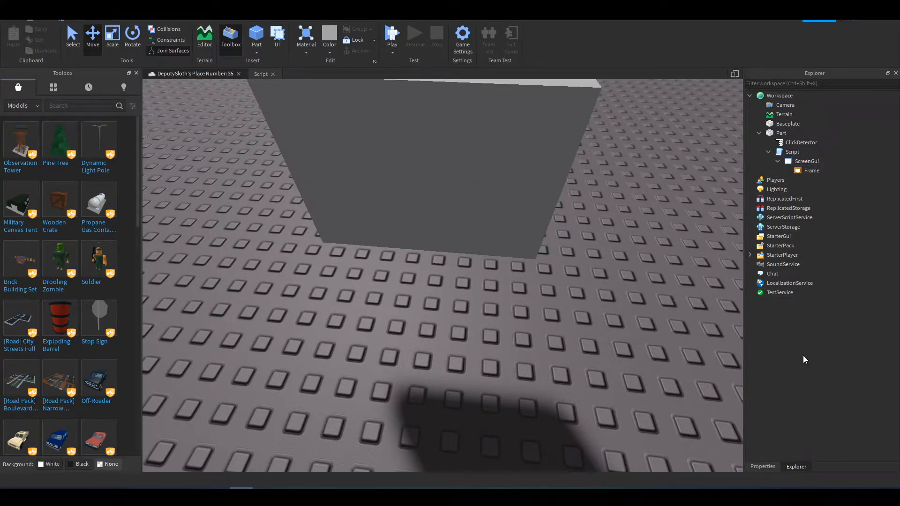
left_click(796, 163)
left_click(819, 466)
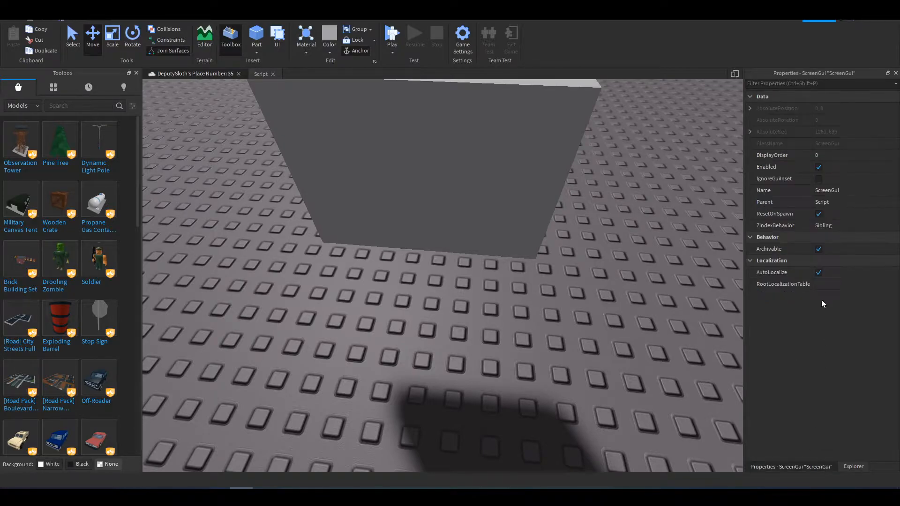
left_click(811, 180)
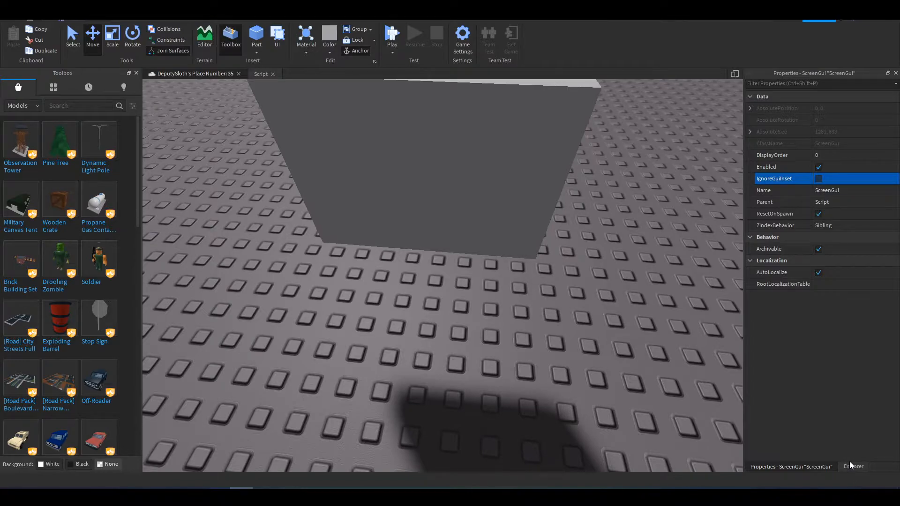
left_click(847, 467)
Add a TextLabel inside the Frame
left_click(803, 170)
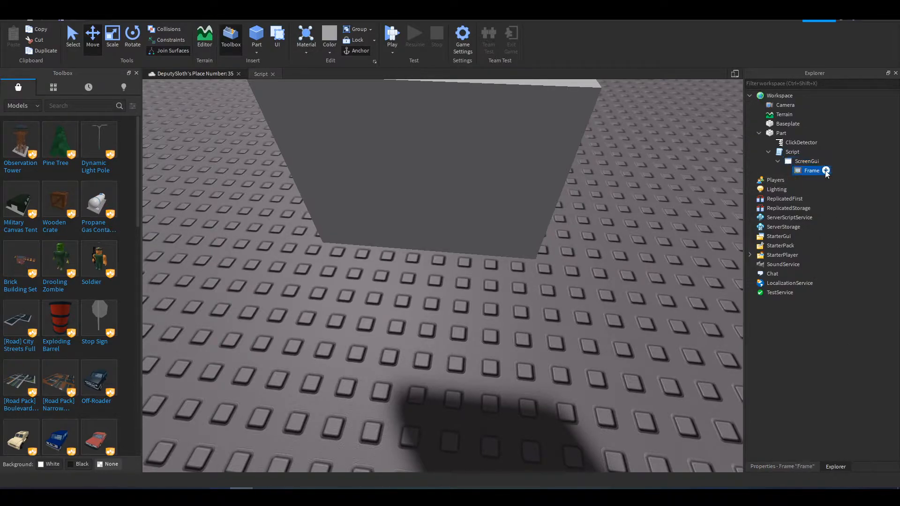
left_click(825, 171)
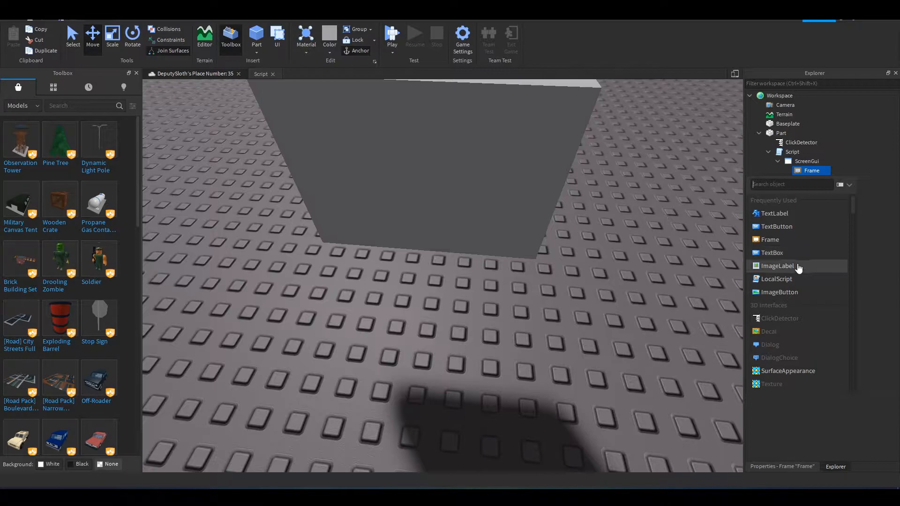
left_click(786, 214)
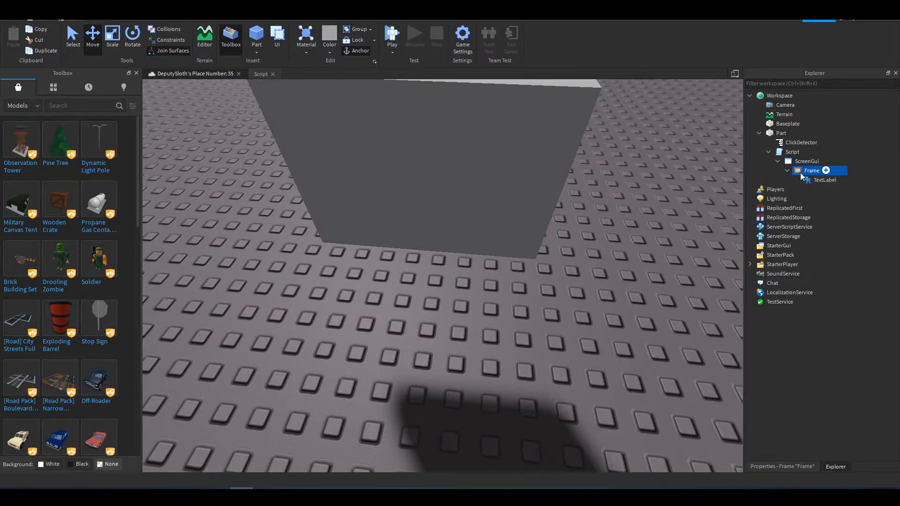
Toggle the Enabled property of the ScreenGui inside the Script
right_click_drag(576, 265, 602, 251)
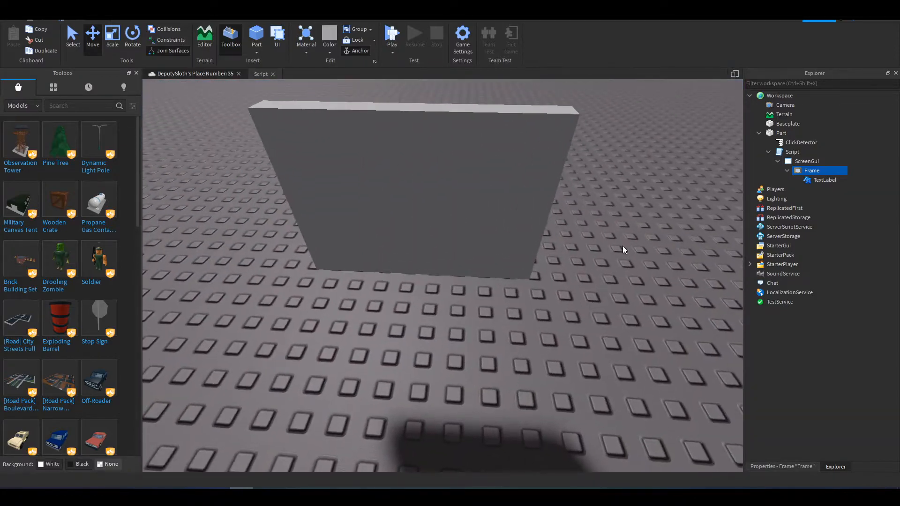
left_click(799, 160)
left_click(829, 466)
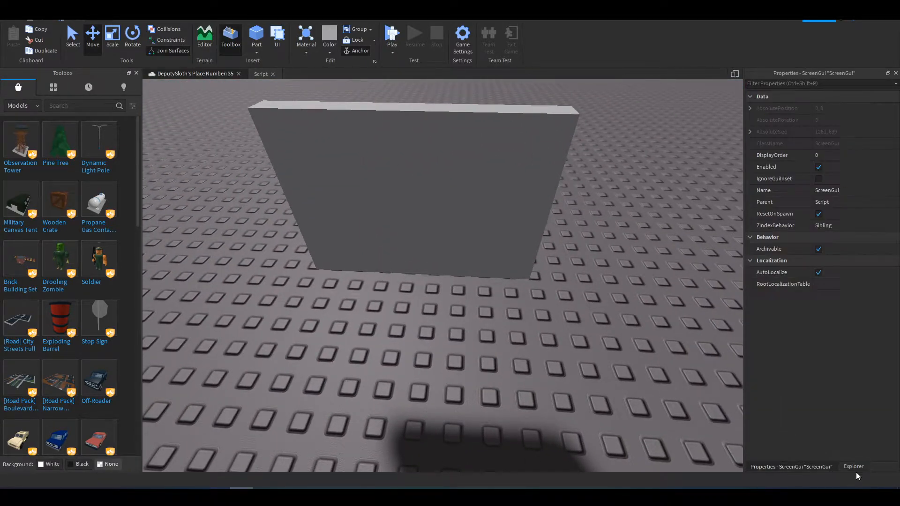
left_click(818, 167)
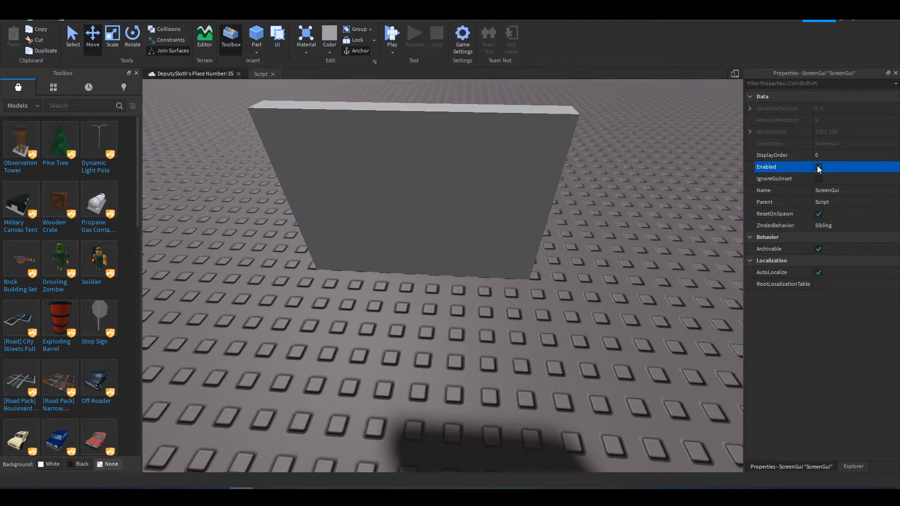
Delete the ScreenGui and its contents from the Script
left_click(853, 466)
left_click(796, 171)
left_click(803, 160)
key("Delete")
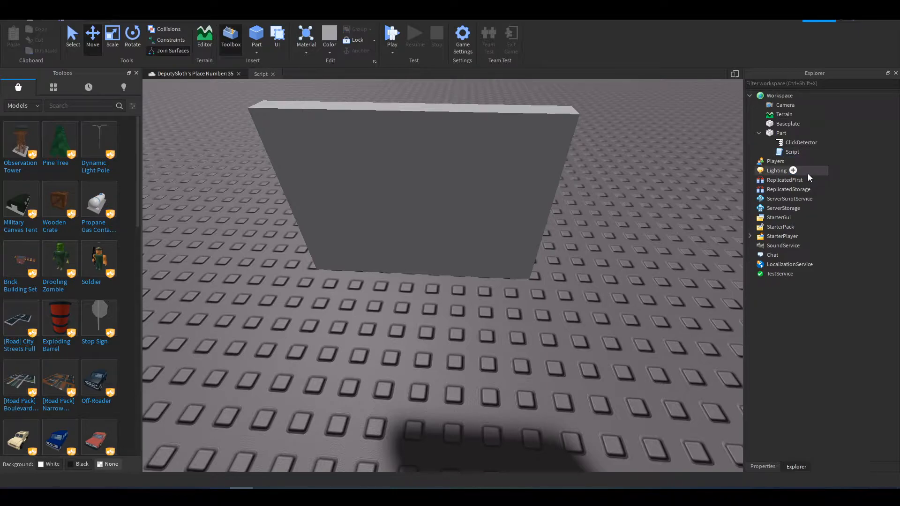
Insert a new ScreenGui inside the Script and a Frame inside that ScreenGui
left_click(805, 151)
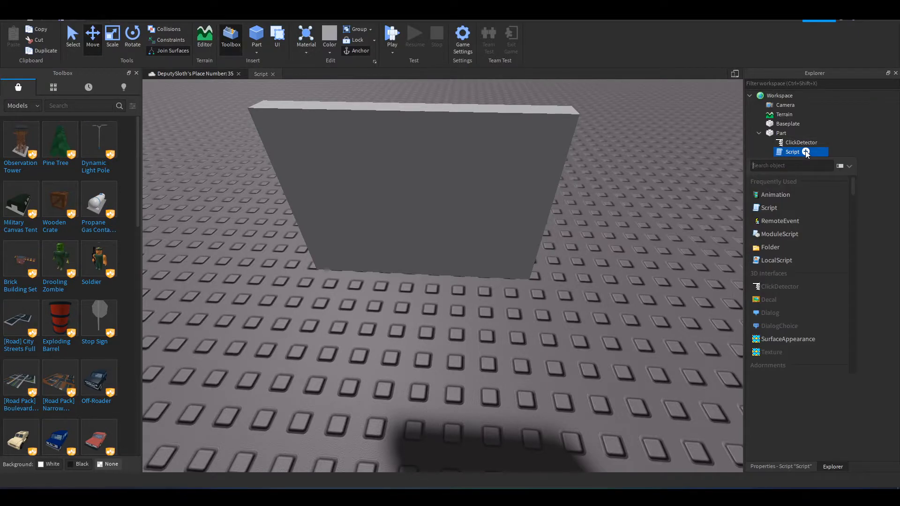
type("sc")
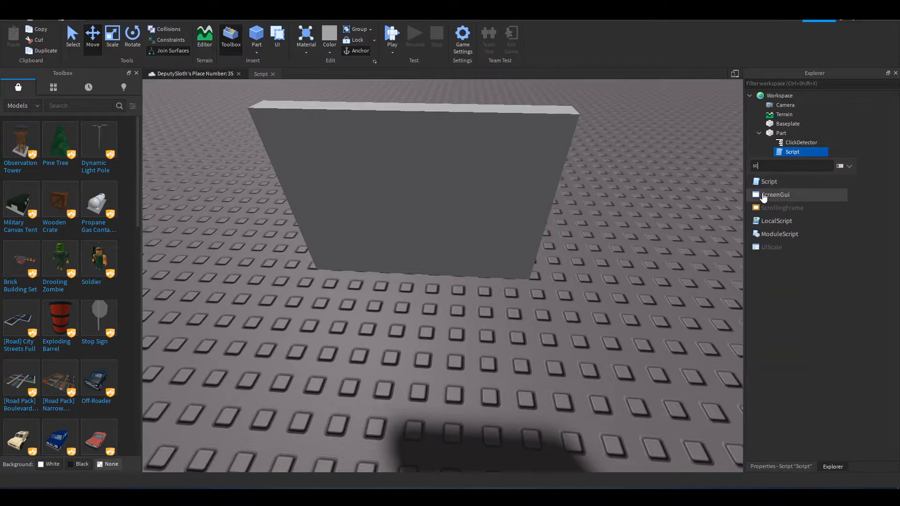
left_click(764, 195)
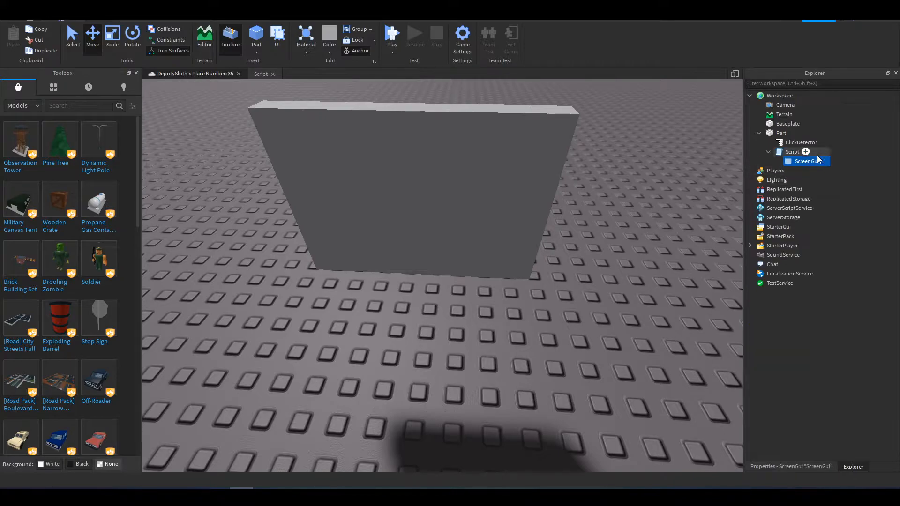
right_click_drag(497, 160, 498, 161)
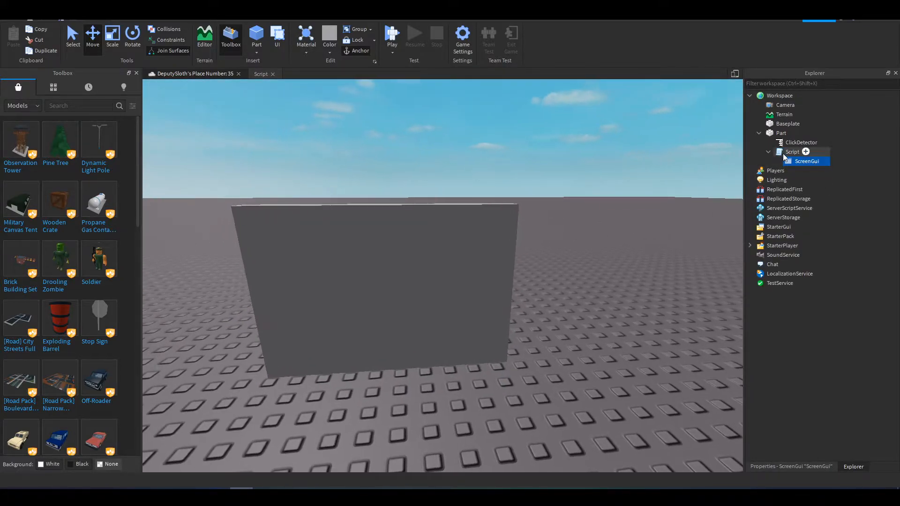
left_click(825, 161)
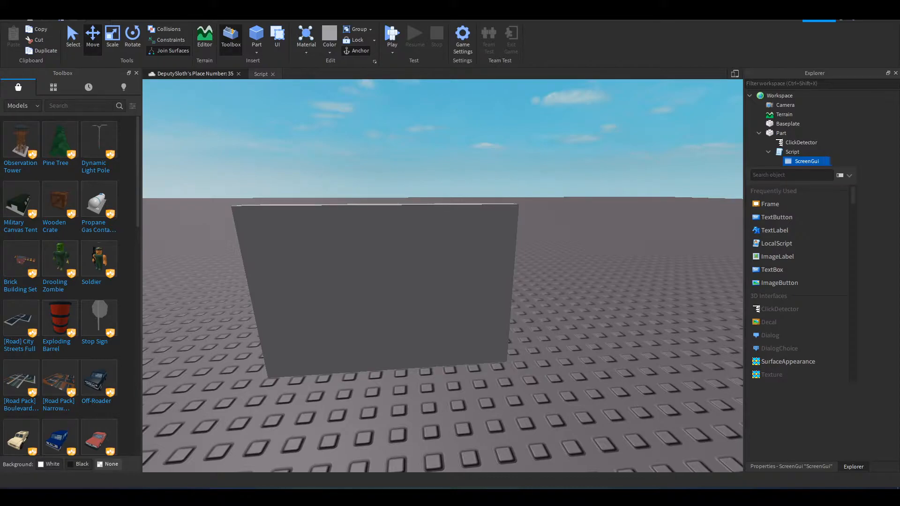
left_click(789, 203)
double_click(803, 172)
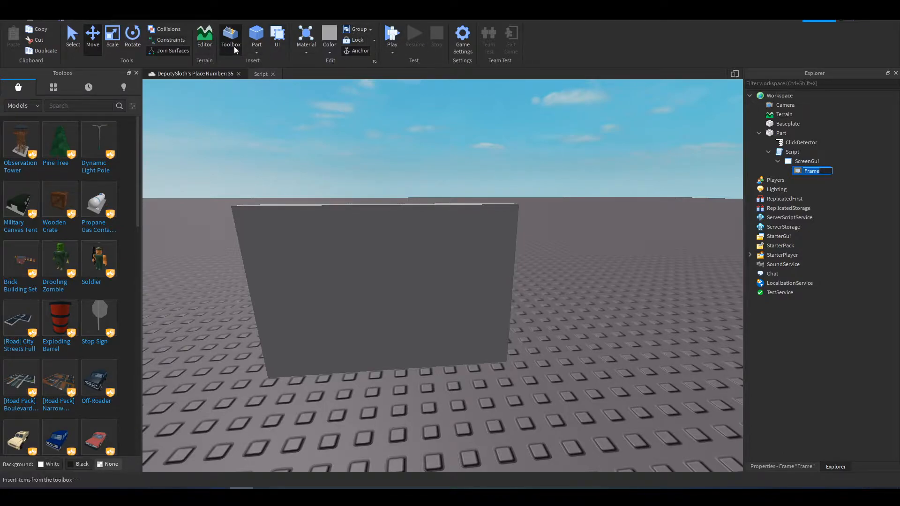
Create a ScreenGui in StarterGui and add a 100 x 100 Frame near the centre of the view
left_click(278, 40)
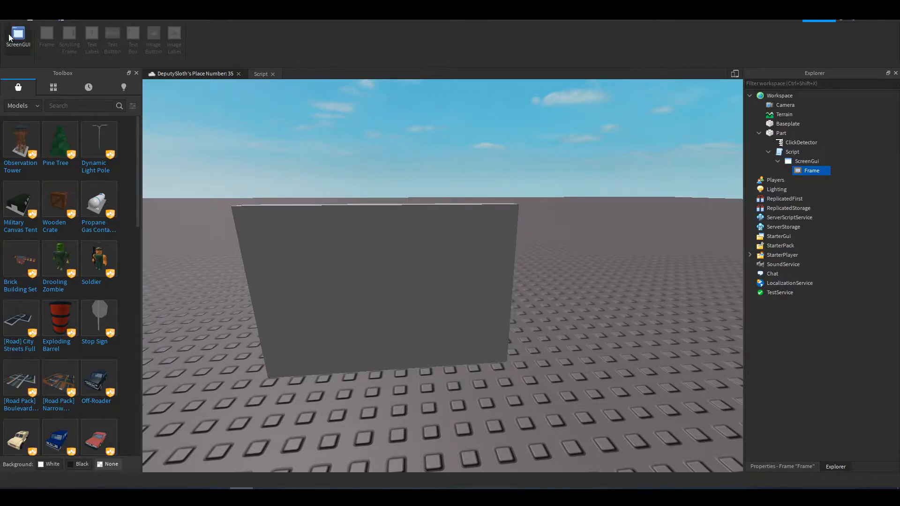
left_click(10, 39)
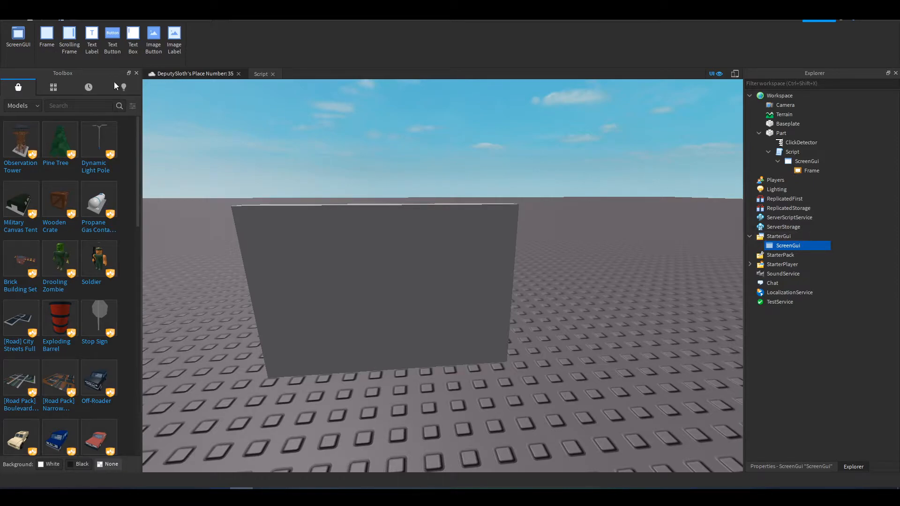
left_click(47, 42)
left_click_drag(147, 100, 407, 257)
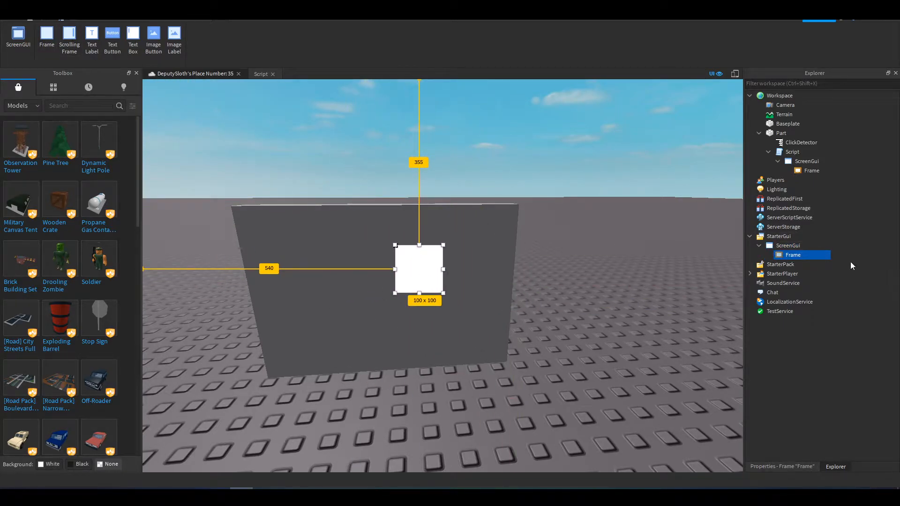
Remove the old ScreenGui from the Script and move the ScreenGui from StarterGui into the Script
left_click(784, 245)
mouse_move(796, 161)
left_mouse_down()
mouse_move(787, 208)
mouse_move(797, 227)
mouse_move(819, 151)
mouse_move(811, 152)
left_mouse_up()
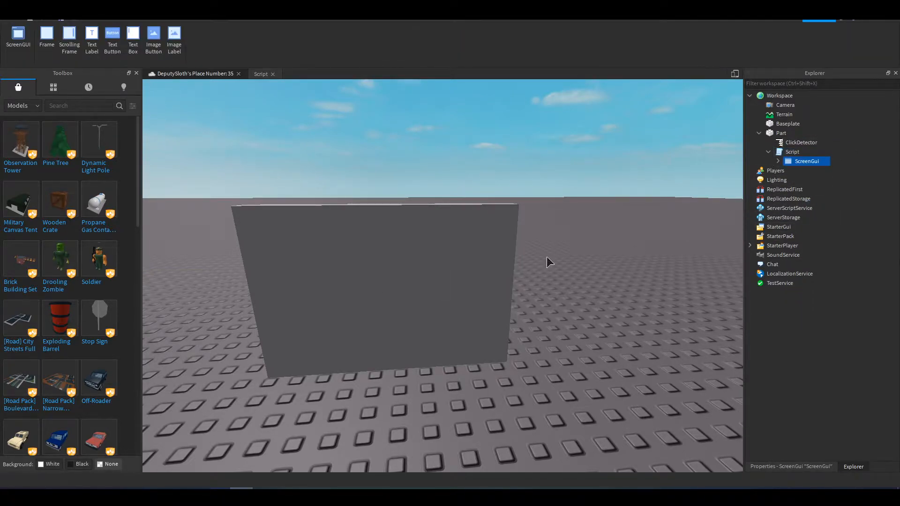
left_click(797, 151)
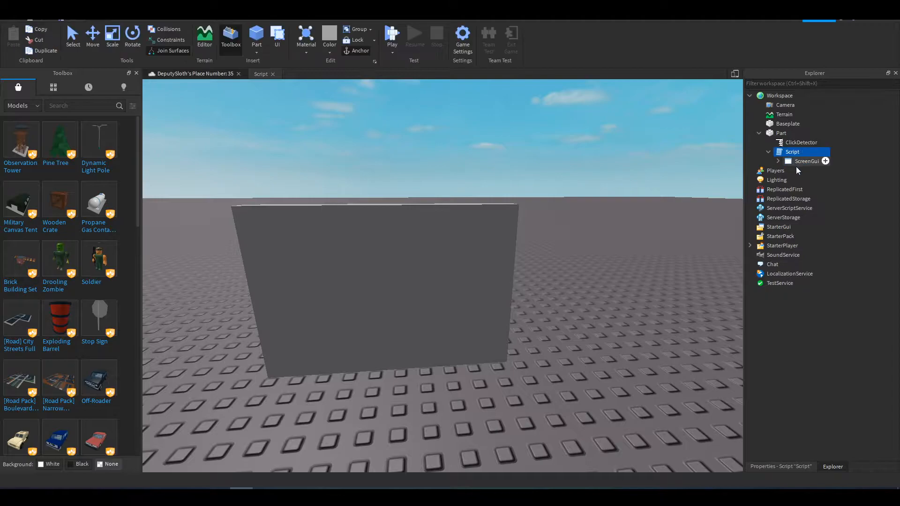
Move the ScreenGui back into StarterGui and resize its Frame to about 549 x 342 in the lower-left area of the view
left_click_drag(796, 161, 778, 236)
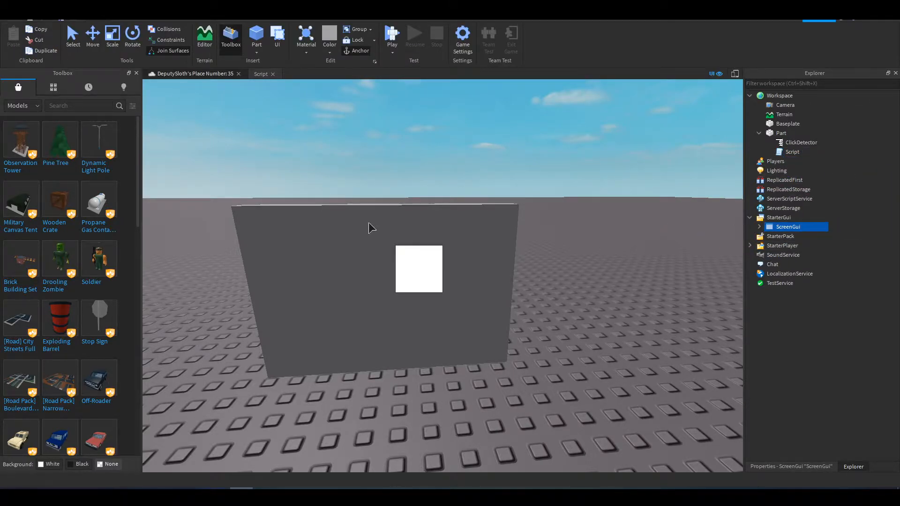
left_click(759, 226)
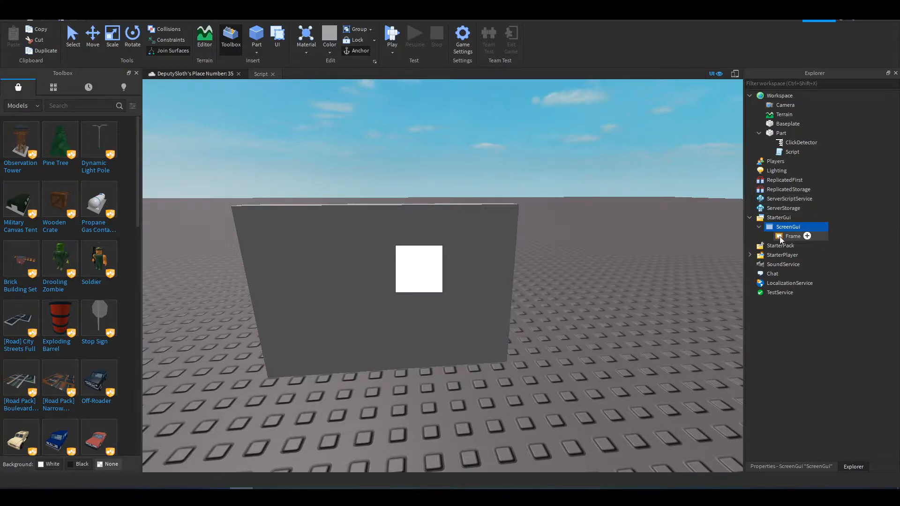
left_click(797, 236)
left_click_drag(418, 257, 222, 267)
left_click_drag(244, 298, 471, 430)
left_click_drag(329, 334, 302, 360)
left_click_drag(445, 457, 429, 426)
left_click_drag(328, 331, 331, 352)
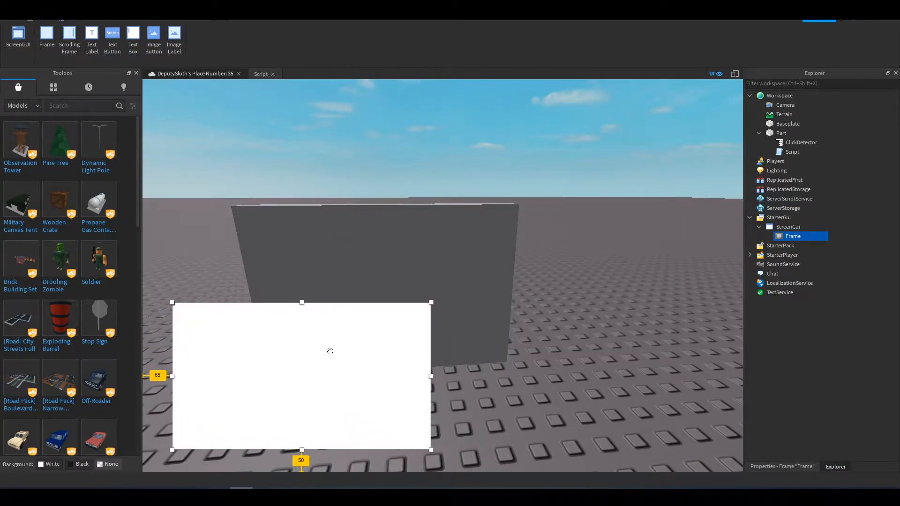
left_click_drag(301, 302, 339, 289)
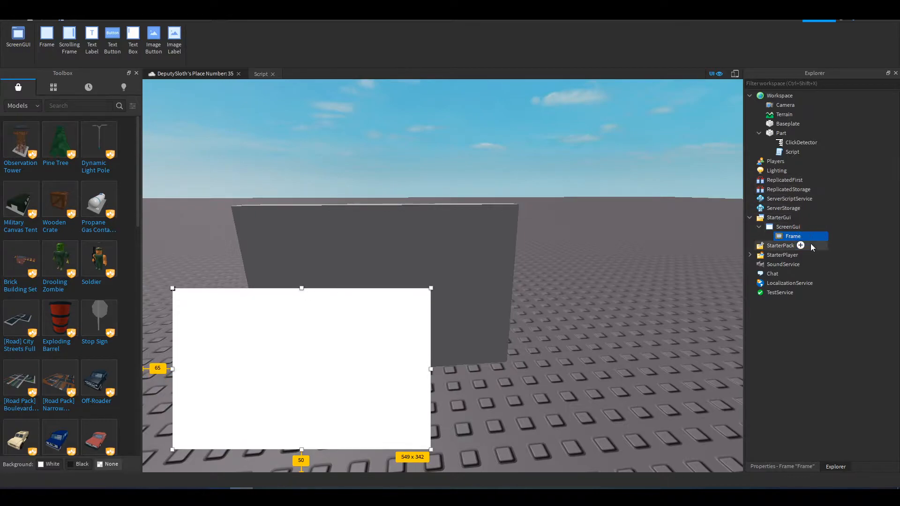
left_click(796, 467)
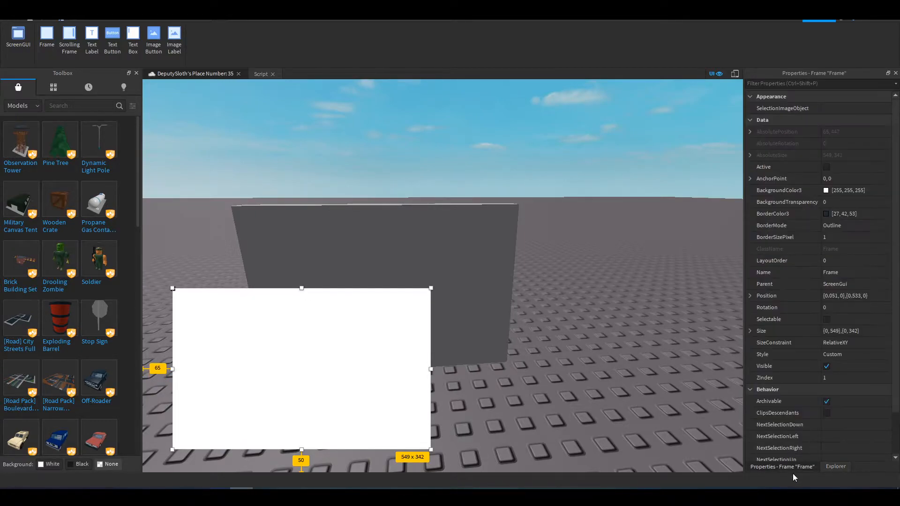
left_click(830, 466)
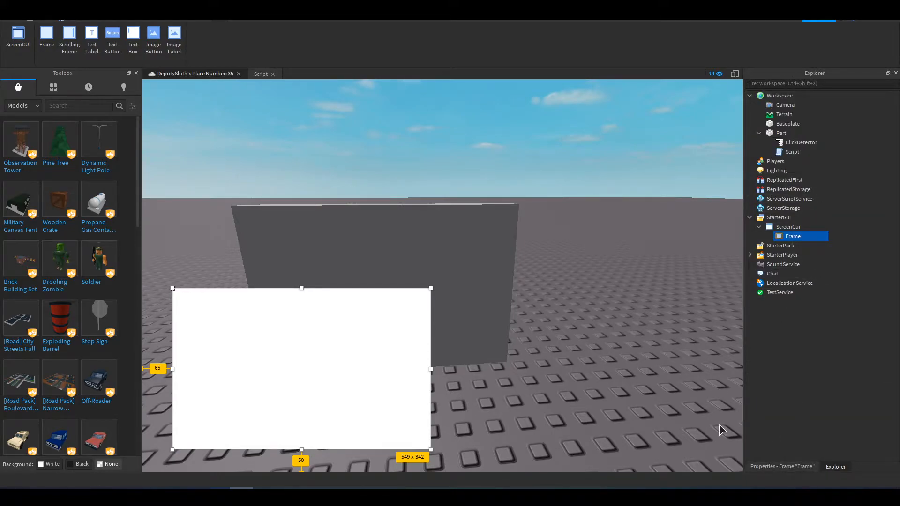
left_click(118, 21)
left_click(144, 19)
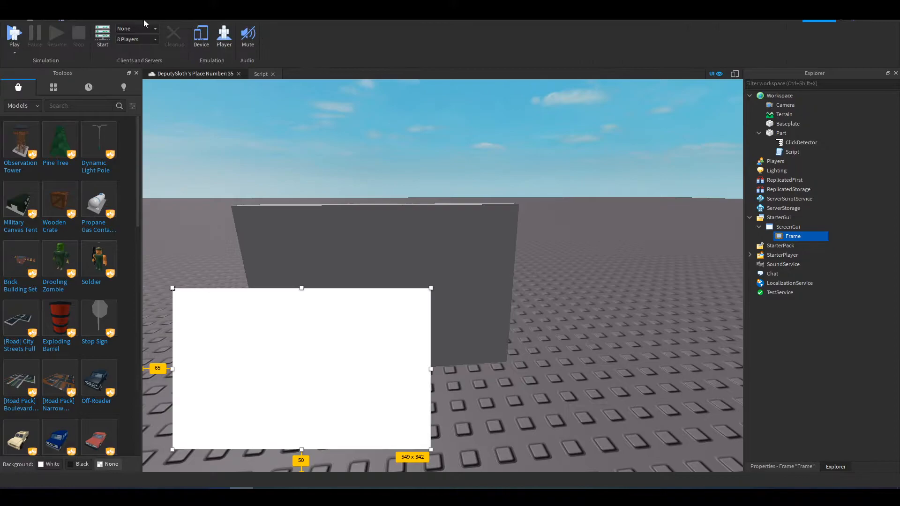
left_click(162, 19)
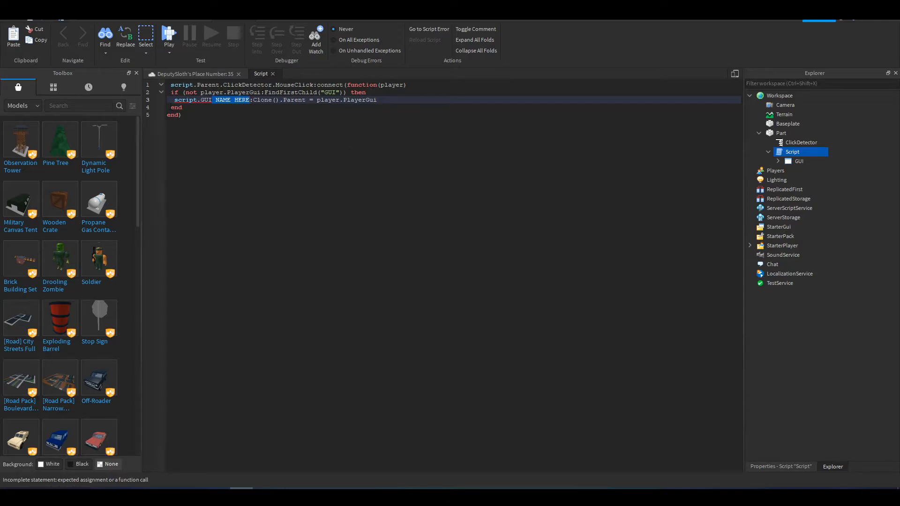
Remove the "NAME HERE" placeholder from line 3 of the Script so that it clones script.GUI
key("BackSpace")
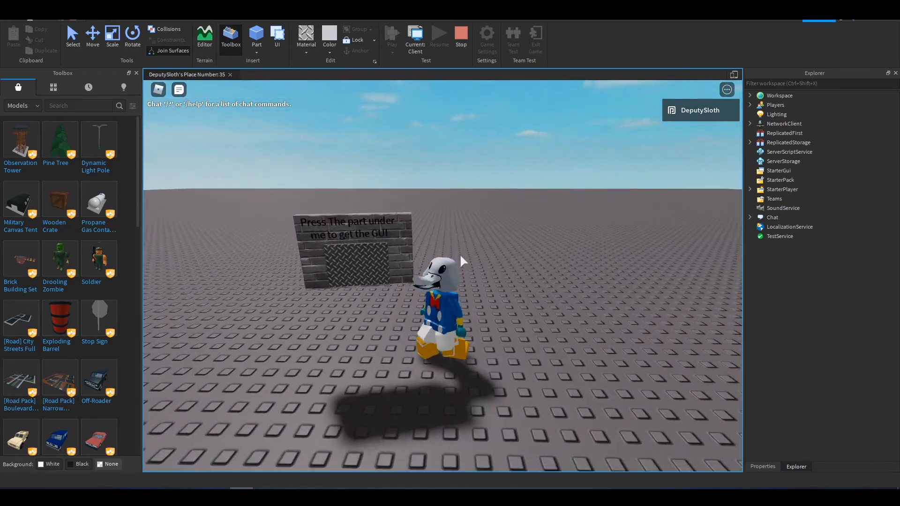
Test the clickable metal-plate part in the running game and view the Info Card GUI while moving the character around
left_click(364, 259)
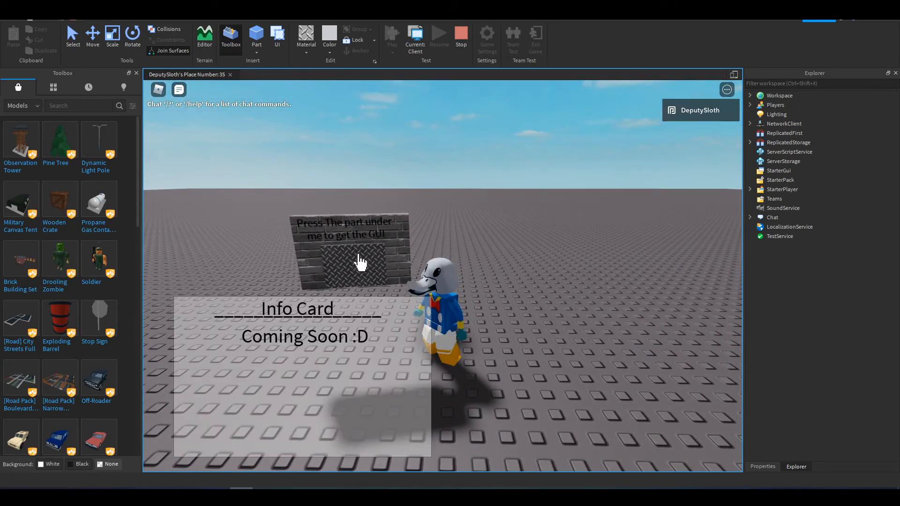
key("s")
key("a")
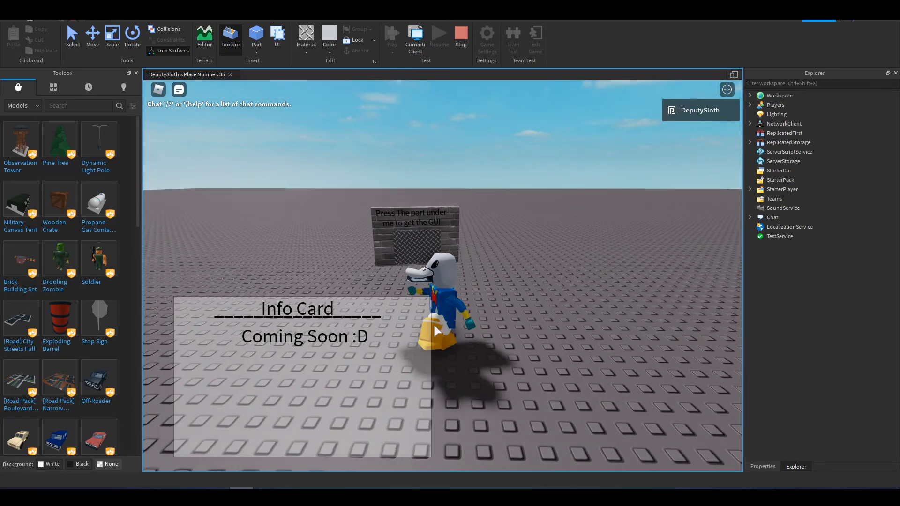
key("d")
key("s")
right_click_drag(493, 338, 493, 338)
scroll(493, 338, "up", 3)
scroll(493, 337, "down", 3)
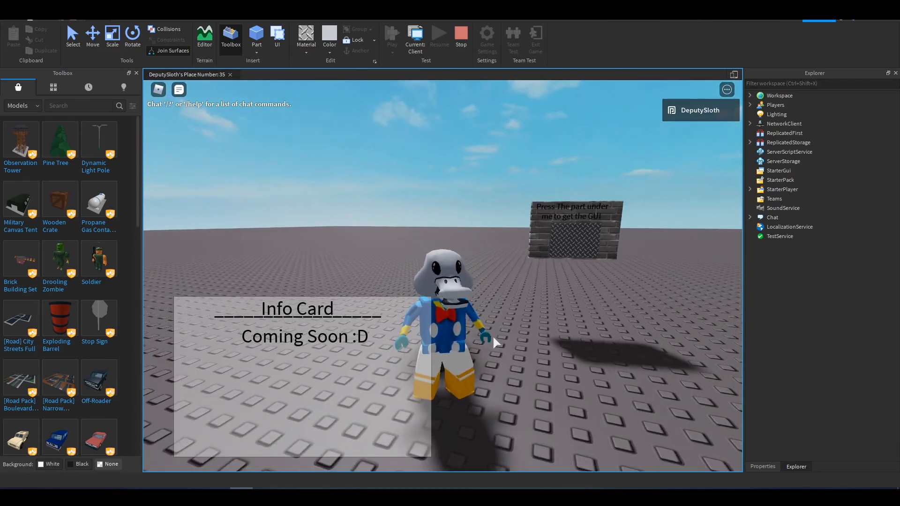
scroll(493, 338, "up", 3)
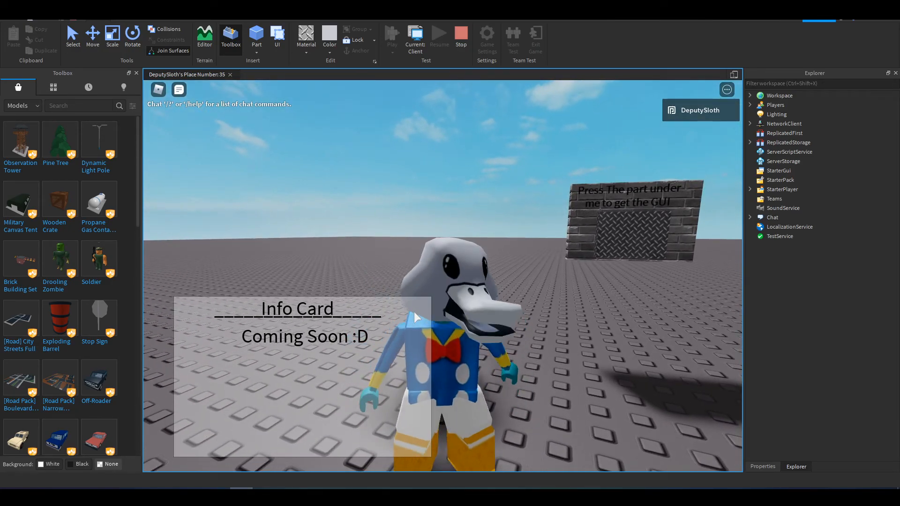
scroll(407, 320, "down", 1)
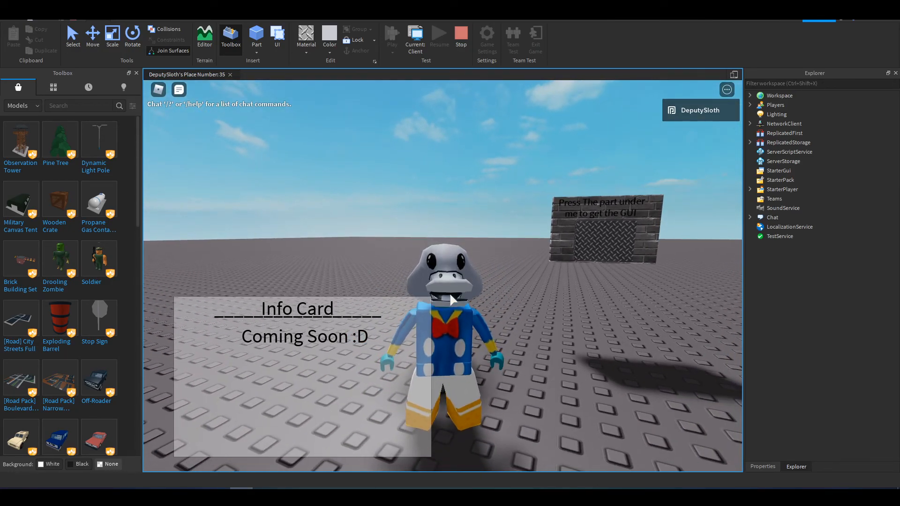
right_click_drag(426, 327, 425, 323)
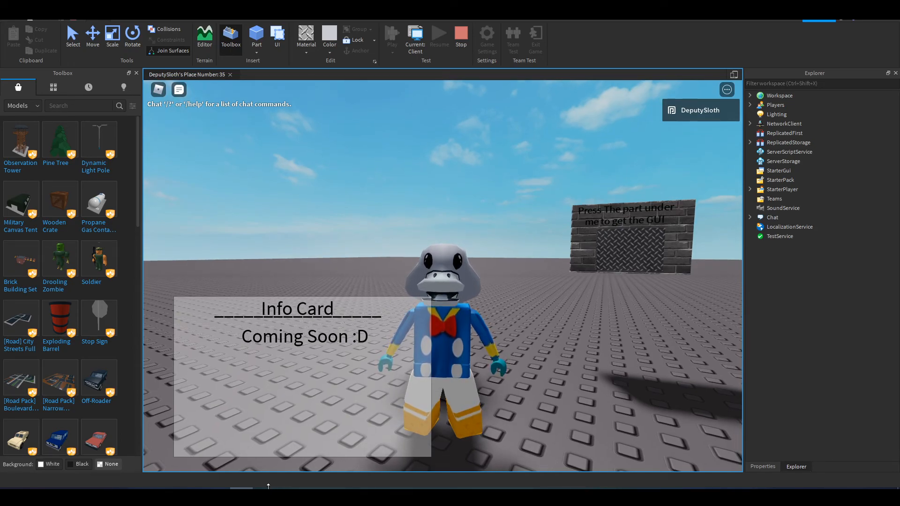
left_click(268, 486)
left_click(274, 354)
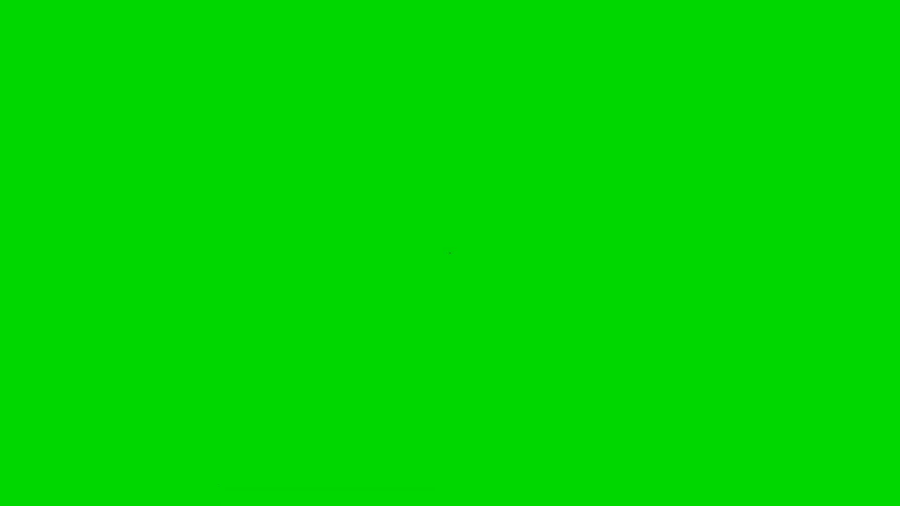